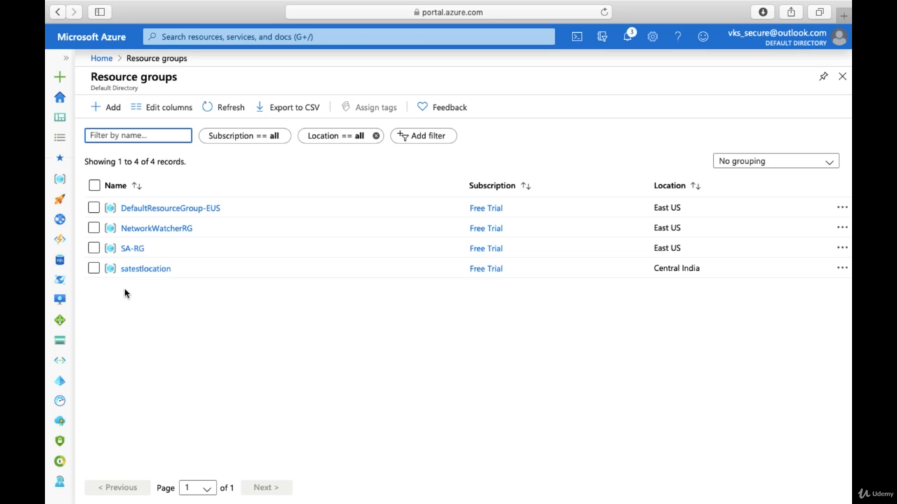
- Open the Identity settings of the virtual machine sa-vm2
click(60, 299)
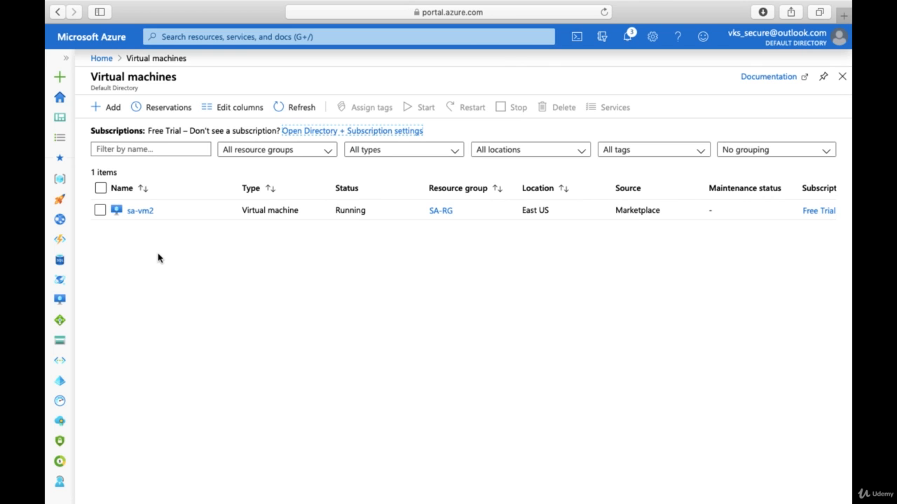
click(140, 211)
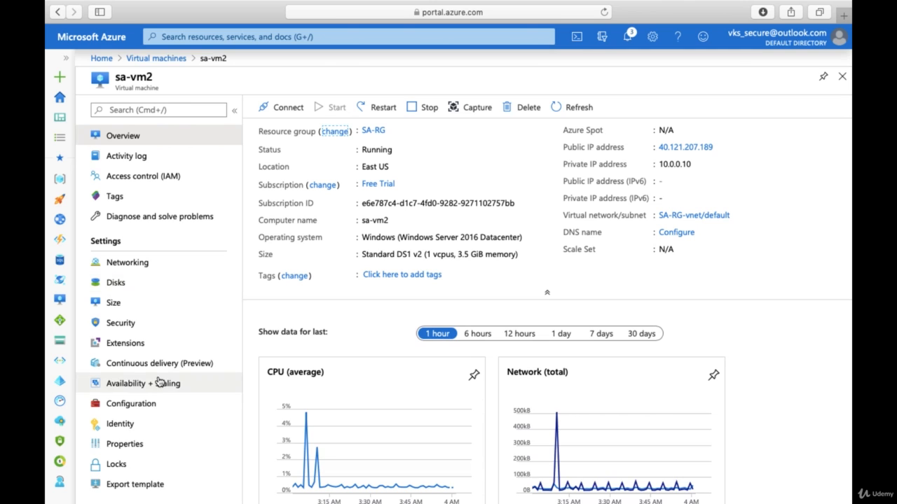
scroll(160, 381, down, 3)
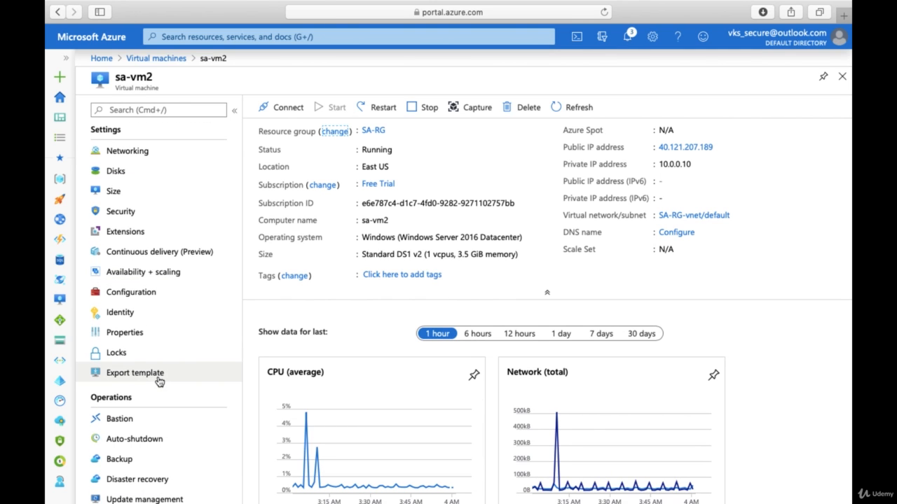
scroll(160, 381, down, 1)
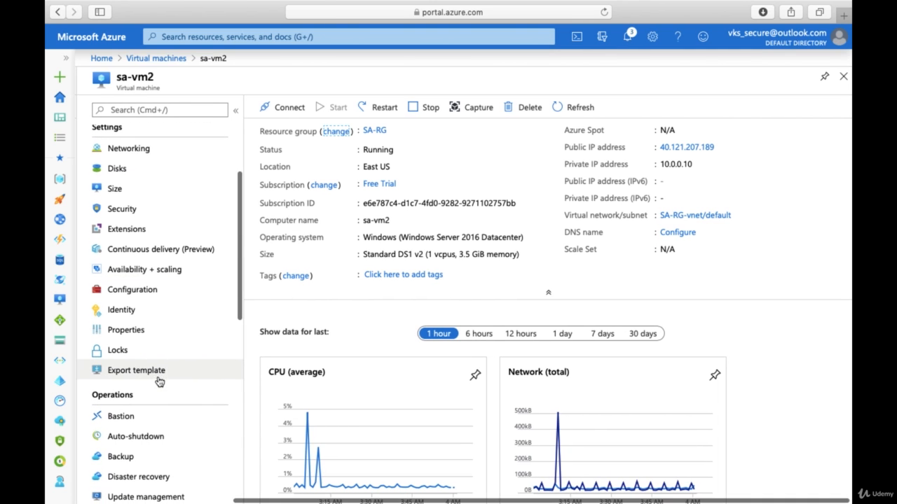
click(121, 311)
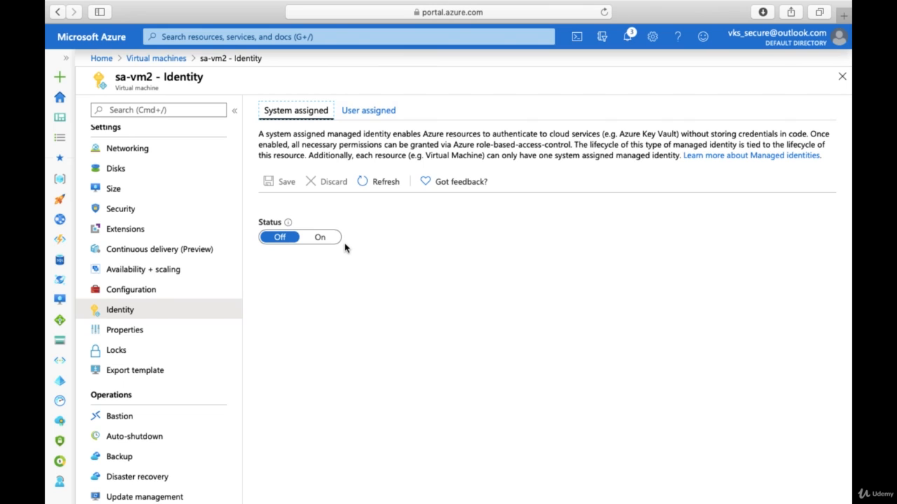
- Turn on the system assigned managed identity for sa-vm2, save the change and approve the registration with Azure Active Directory
click(319, 239)
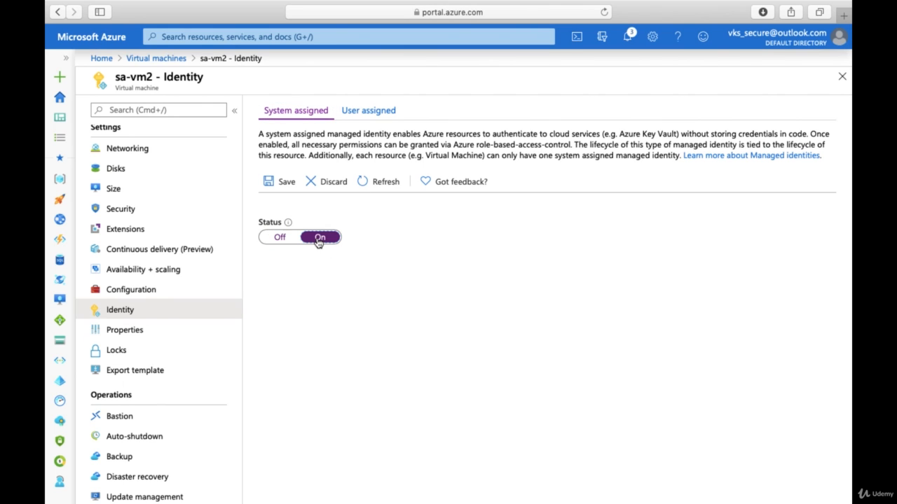
click(277, 183)
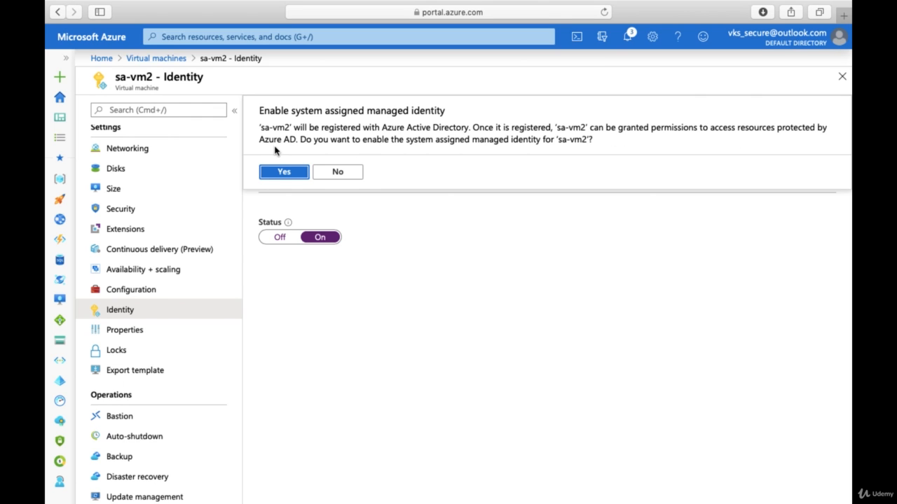
click(281, 174)
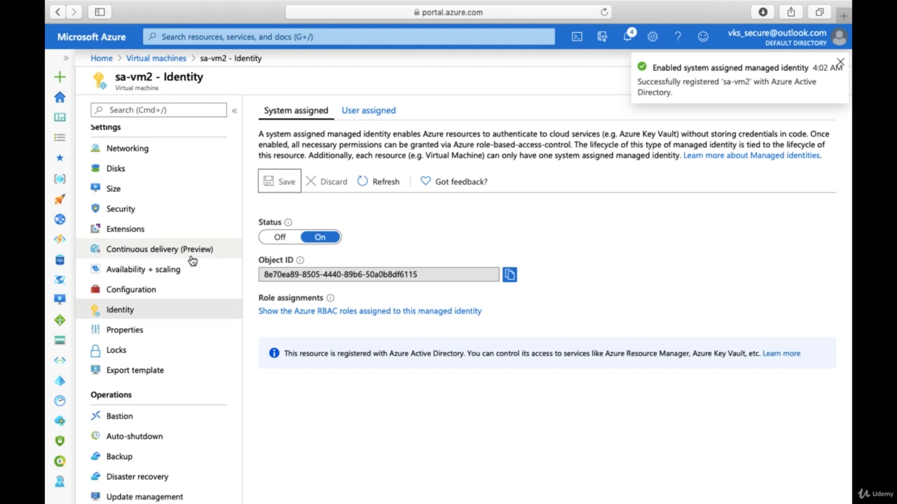
- Begin creating another virtual machine in resource group SA-RG and name it sa-vm3
click(155, 61)
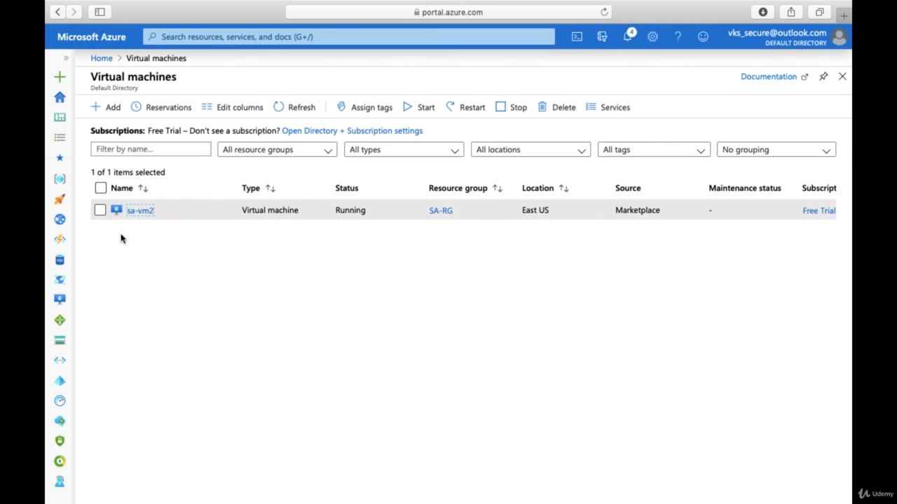
click(108, 108)
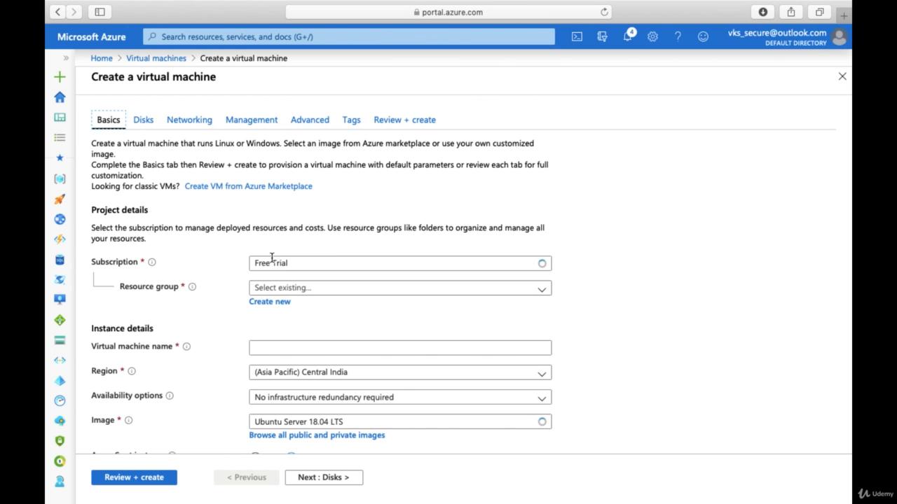
click(284, 288)
click(283, 345)
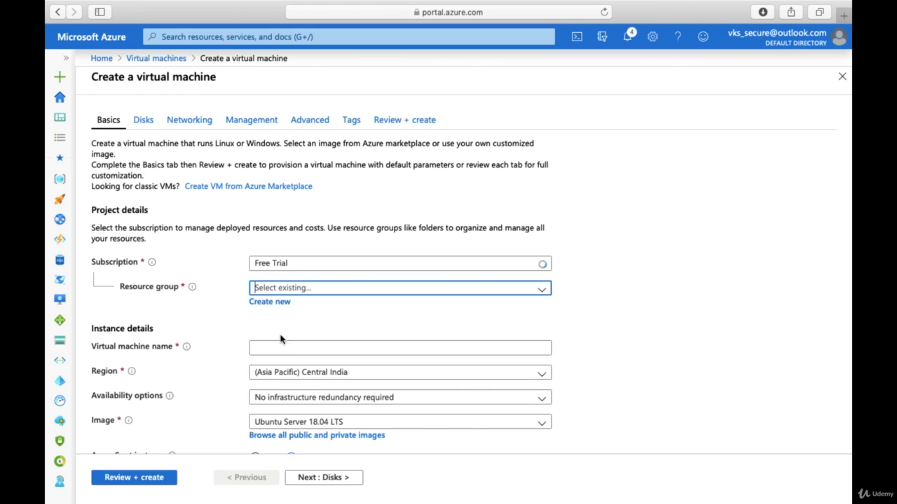
scroll(270, 348, down, 2)
click(270, 301)
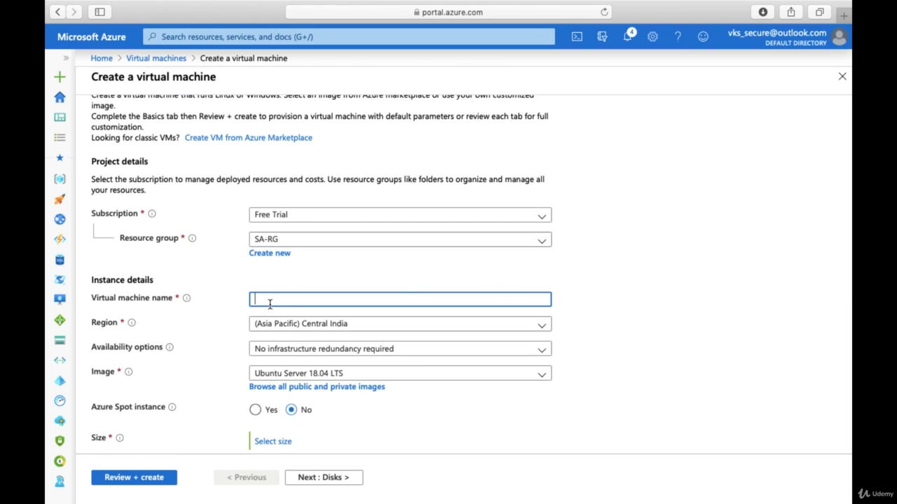
text(sa-vm3)
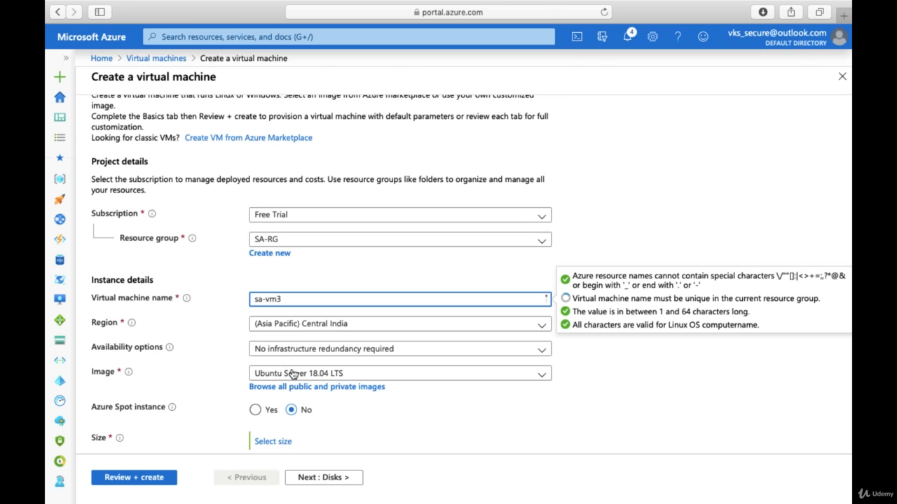
- Set the new virtual machine's image to Windows Server 2016 Datacenter
scroll(296, 373, down, 3)
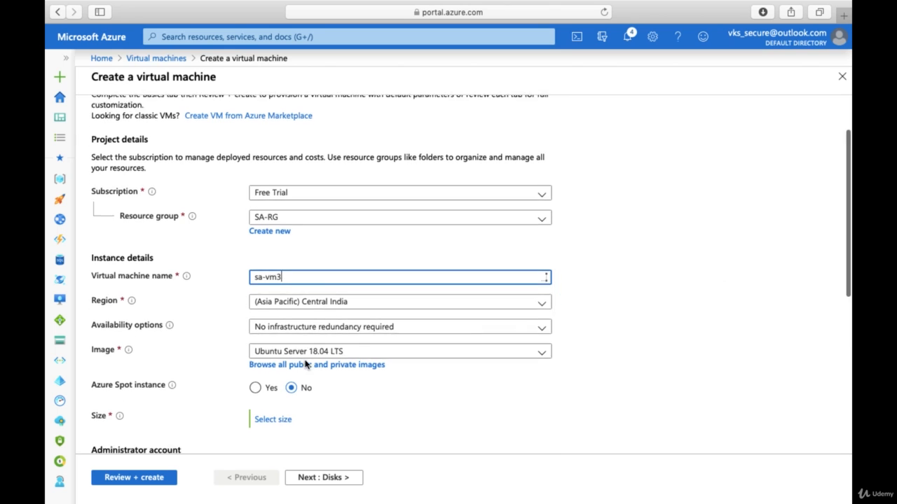
click(450, 365)
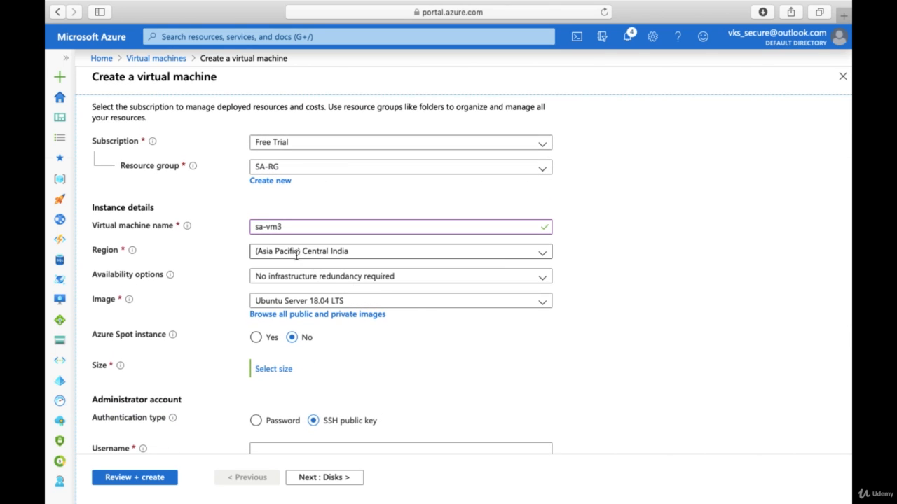
click(317, 305)
click(326, 245)
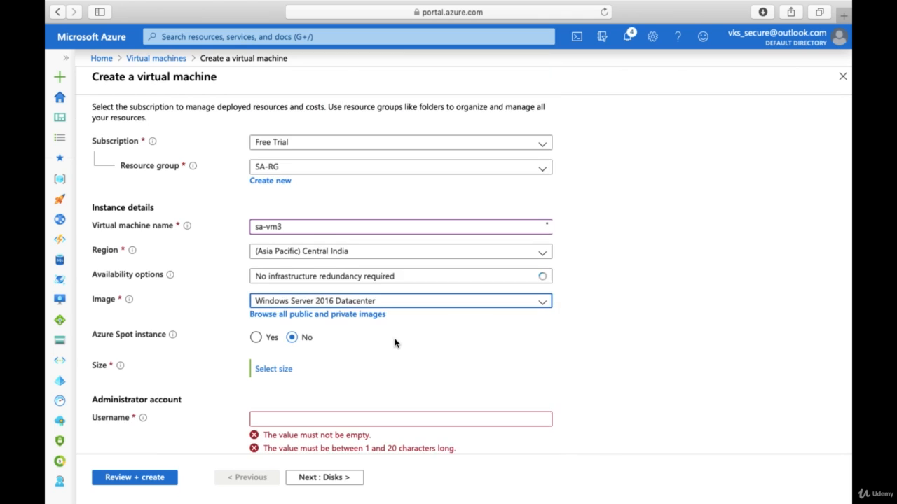
- Fill in the new machine's administrator account with username sa-vm3, and enter and confirm the account password
scroll(394, 341, down, 3)
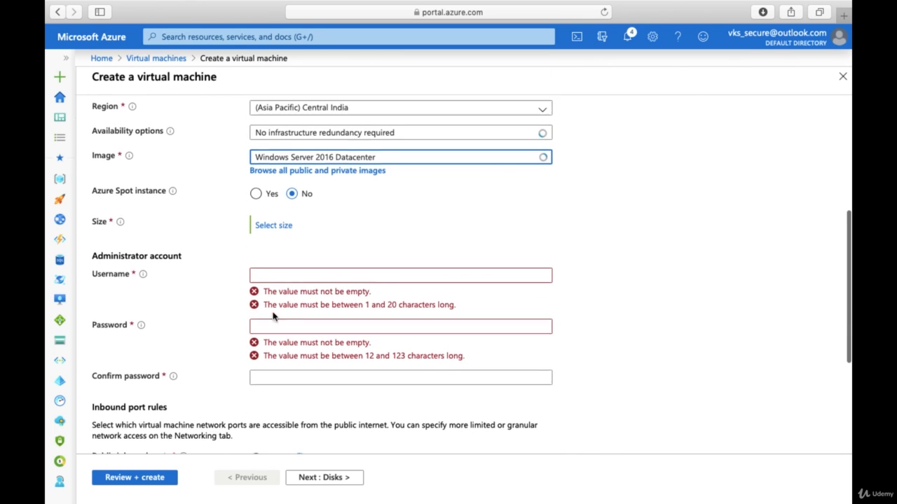
scroll(274, 314, down, 2)
click(274, 273)
text(sa)
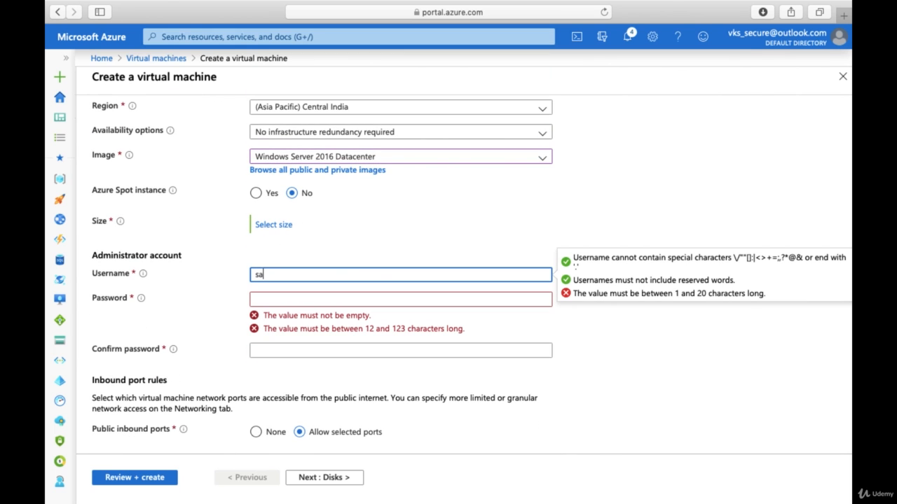
text(-vm3)
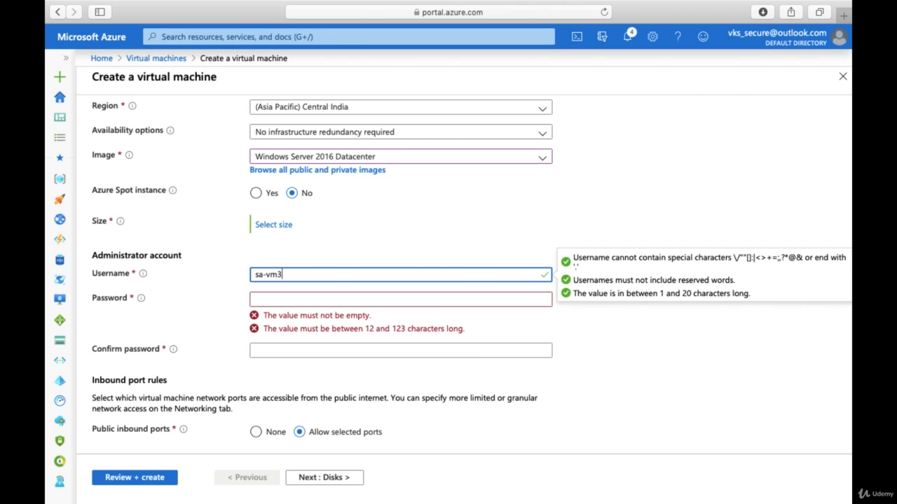
click(277, 299)
text(•)
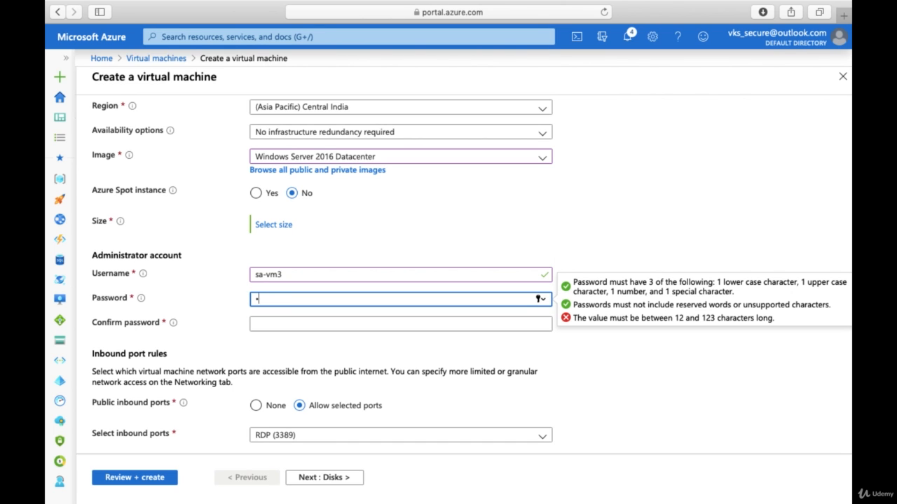
key(BackSpace)
text(••••••••)
click(274, 323)
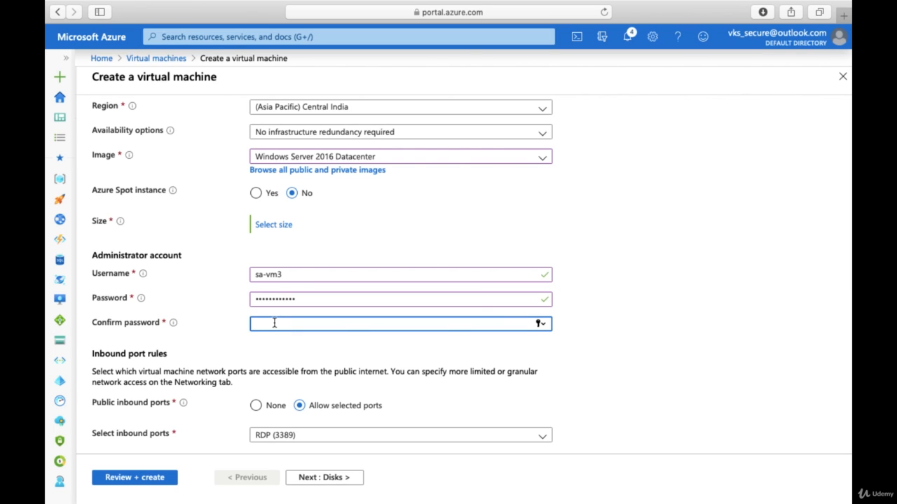
text(•)
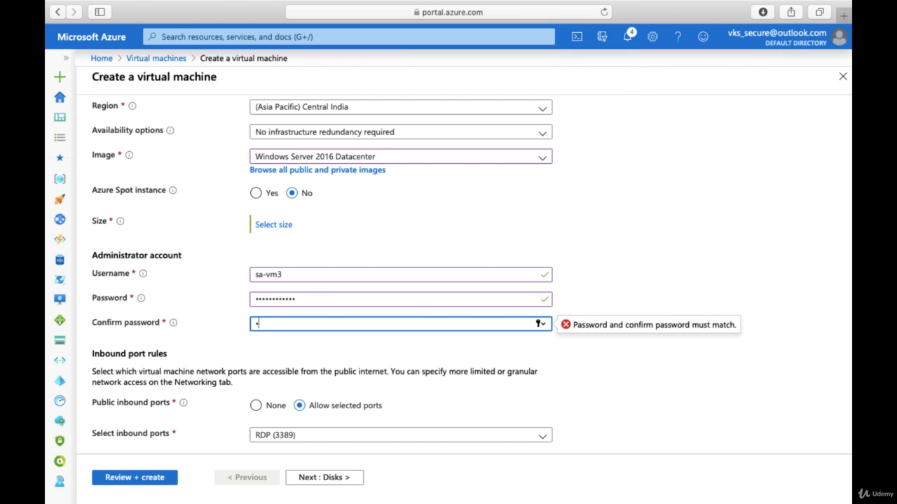
text(•••••••••••)
click(584, 389)
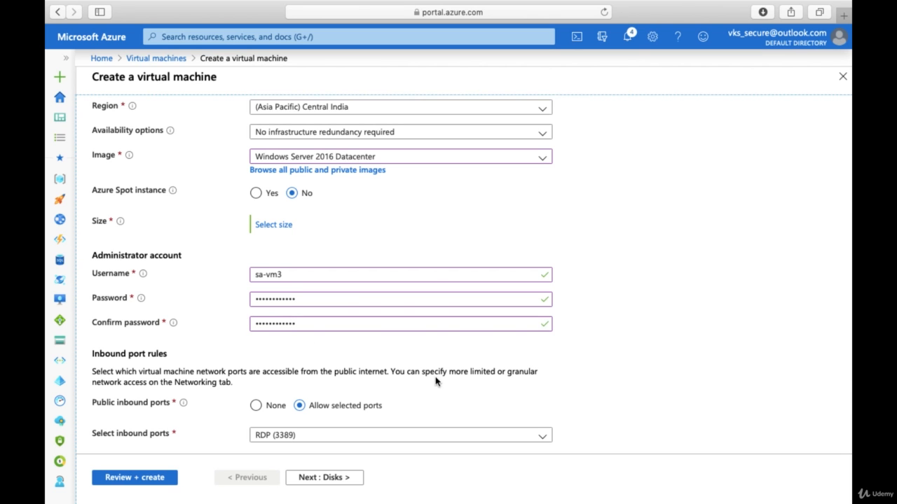
- Keep the default disk and networking settings and turn on the system assigned managed identity in the new machine's management options
scroll(435, 380, down, 5)
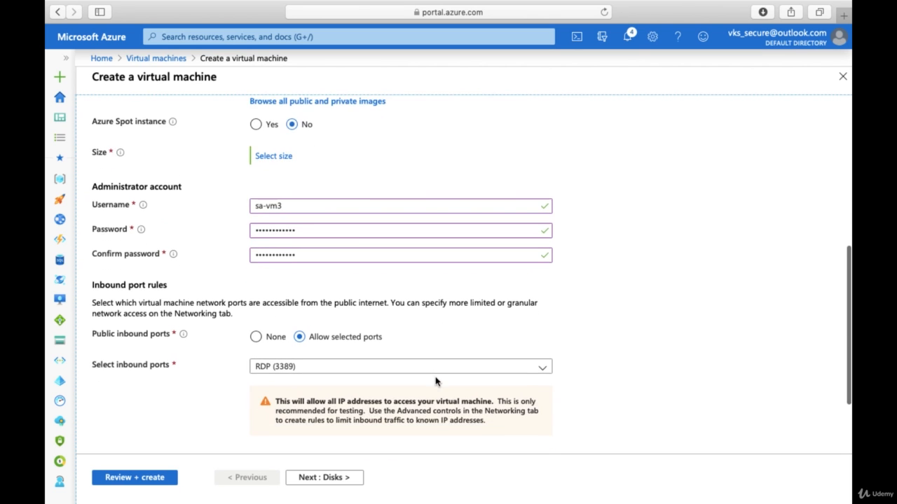
click(306, 482)
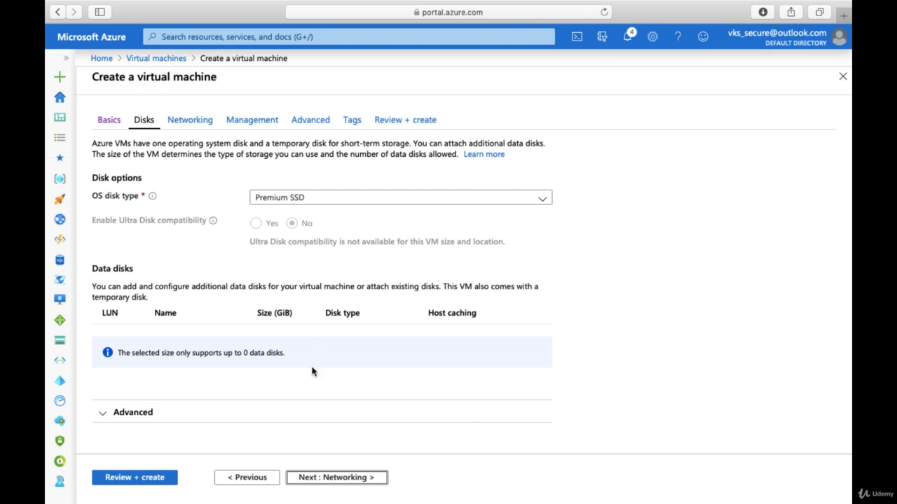
click(321, 478)
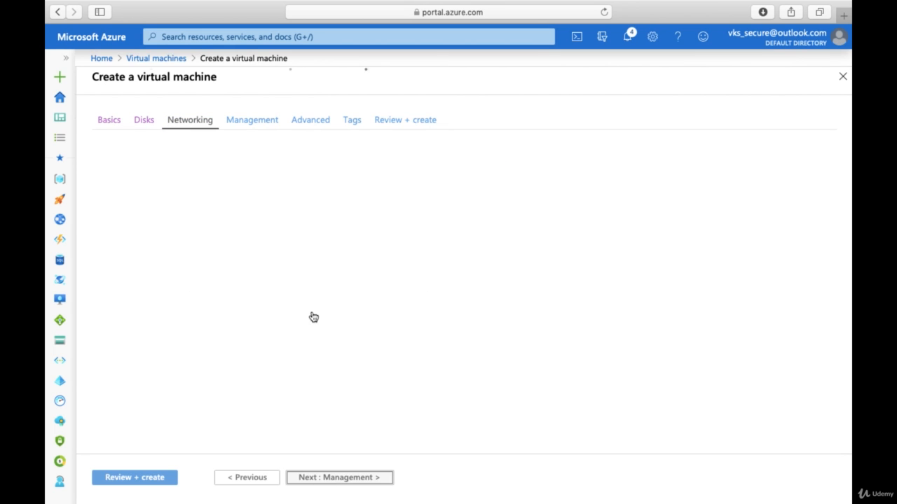
scroll(355, 330, down, 1)
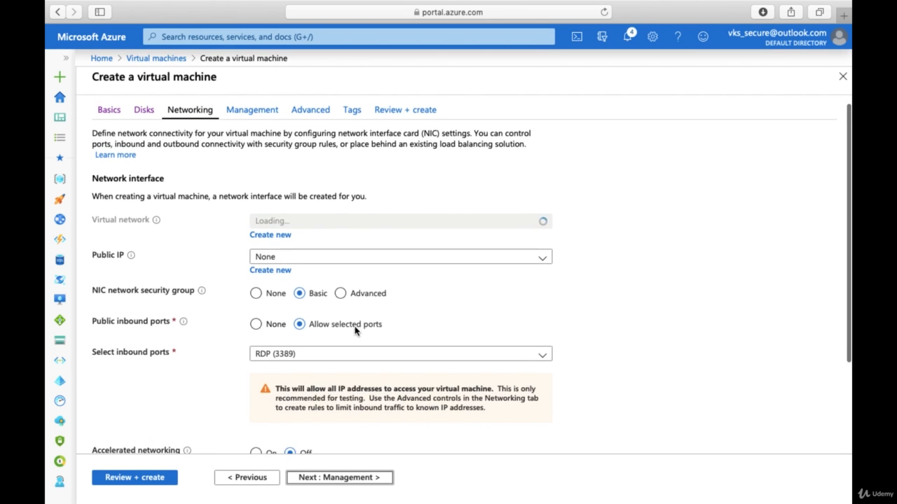
scroll(354, 331, down, 5)
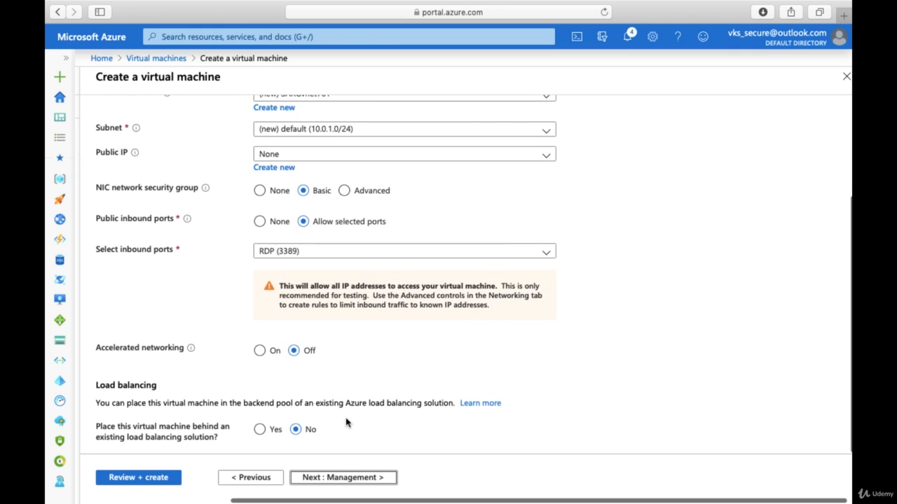
click(338, 480)
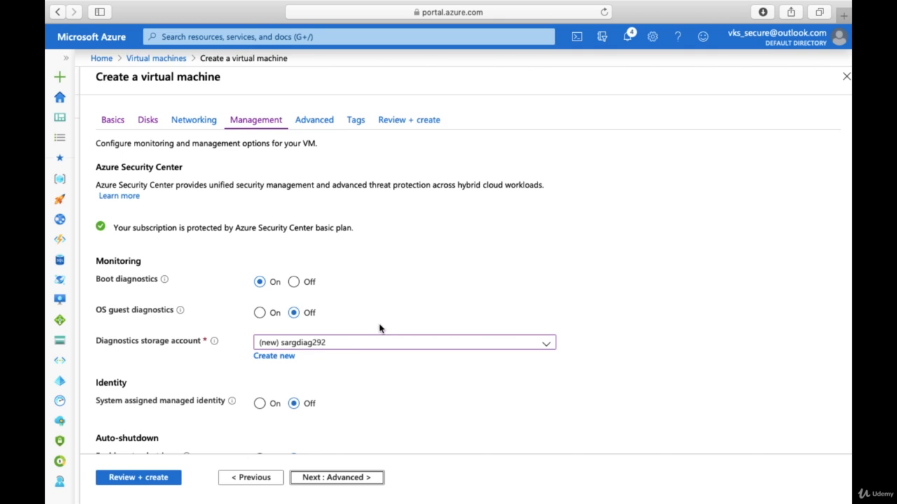
scroll(380, 326, down, 2)
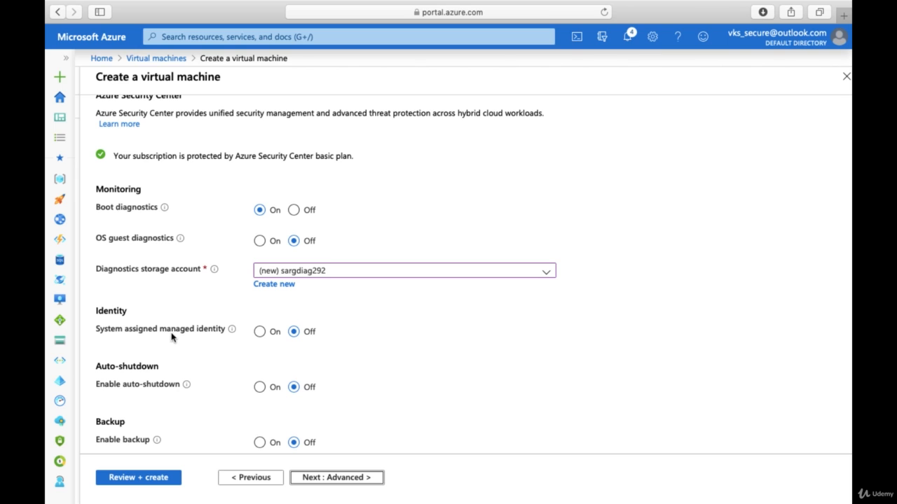
click(258, 333)
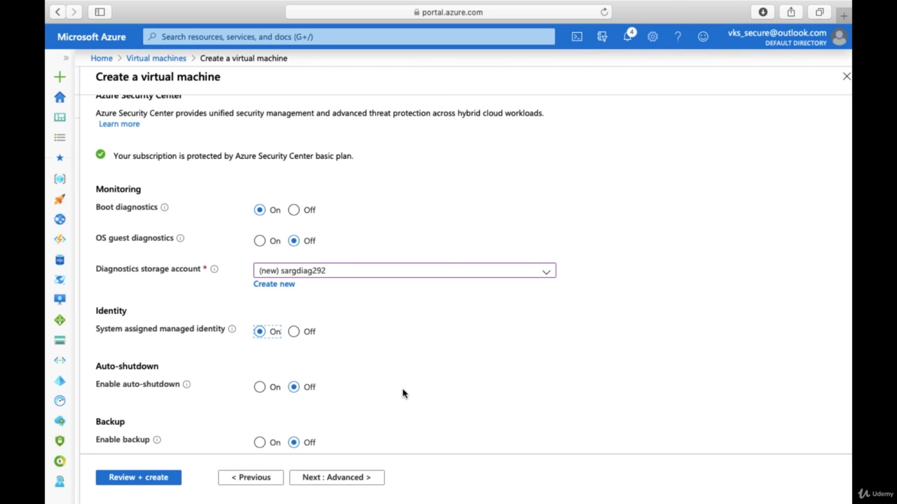
scroll(403, 394, up, 2)
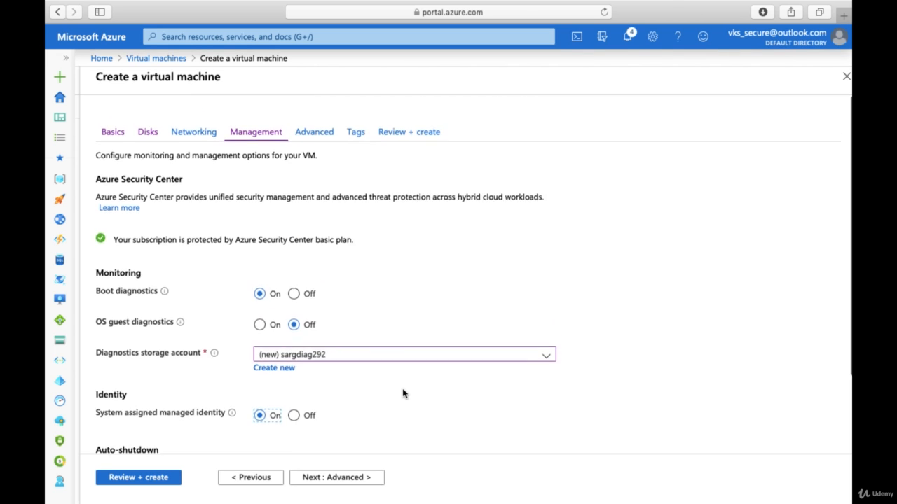
- Discard the unfinished new virtual machine and open the existing machine sa-vm2
click(150, 60)
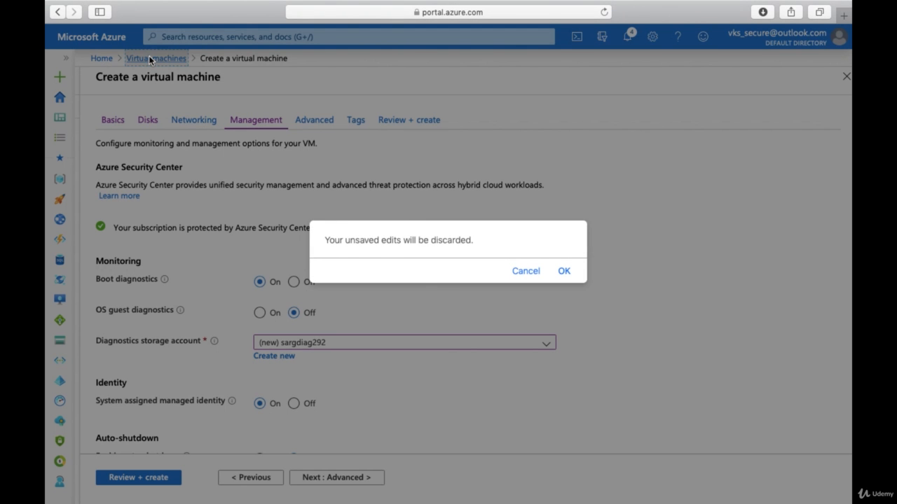
click(564, 271)
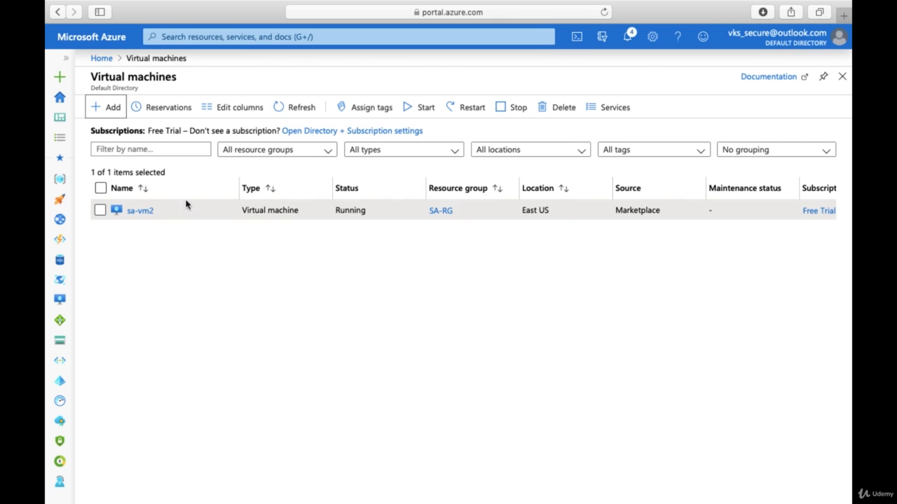
click(140, 211)
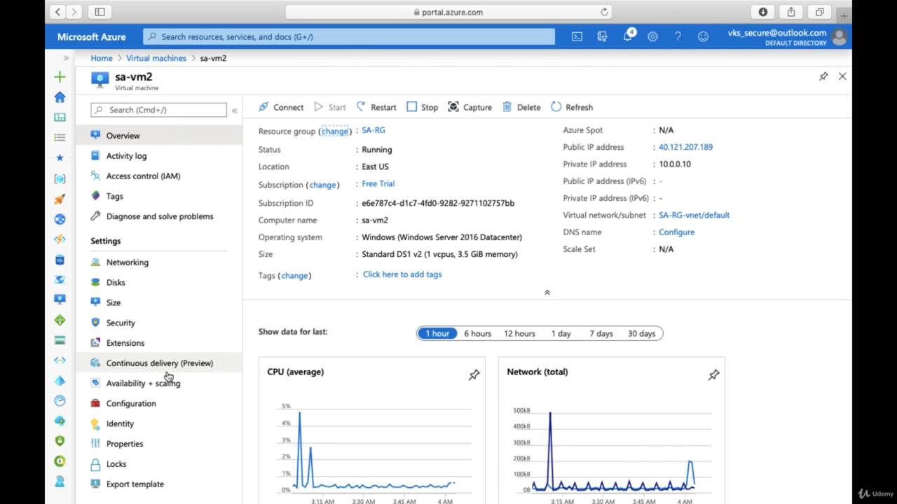
- Leave the sa-vm2 virtual machine and open the Managed Identities service by searching for "man"
click(155, 59)
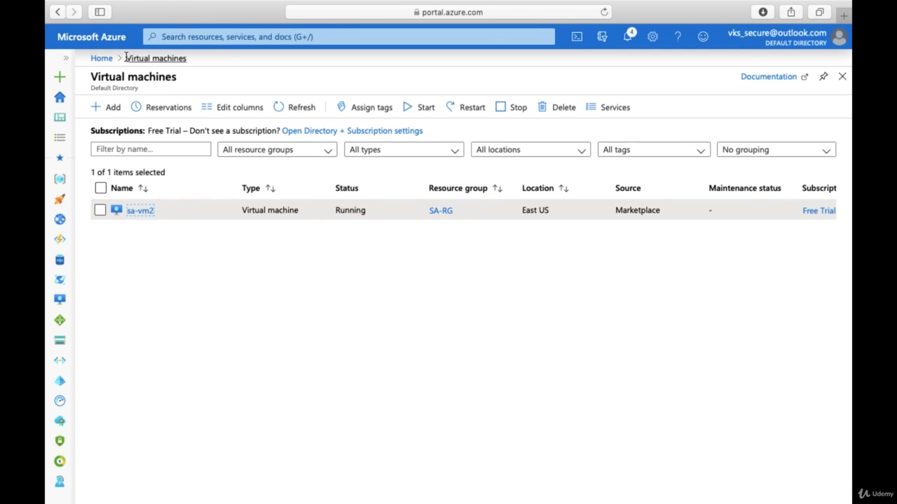
click(195, 36)
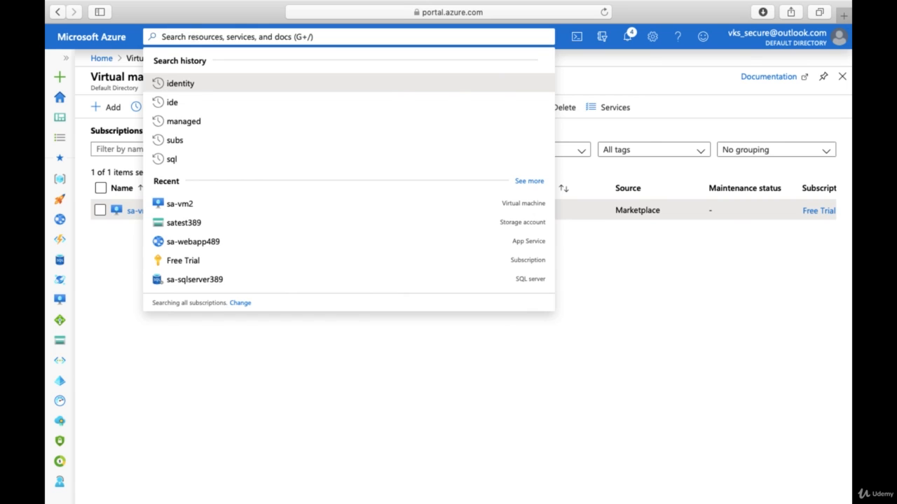
text(man)
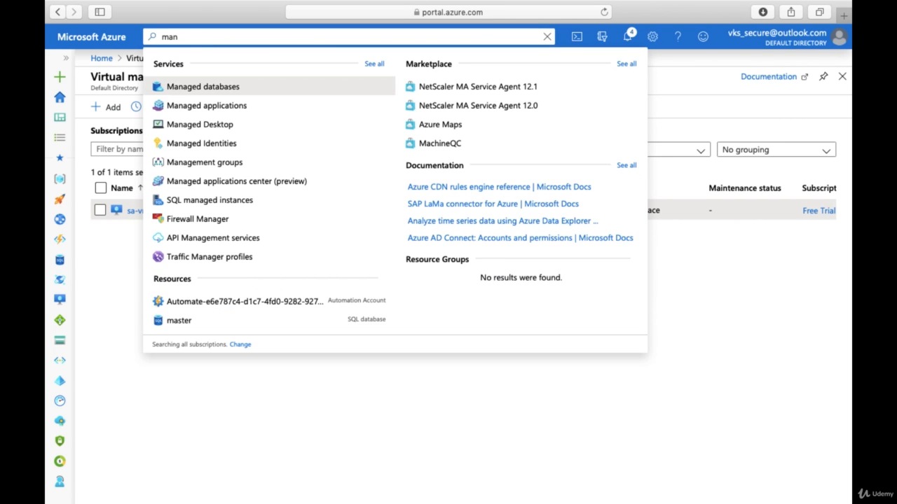
click(216, 147)
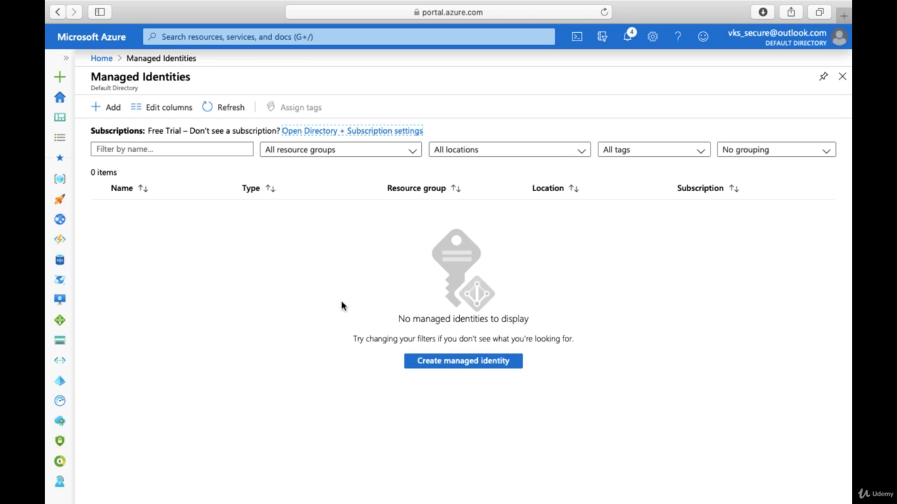
- Create a user assigned managed identity named savm2identity in resource group SA-RG and check the deployment notification
click(433, 364)
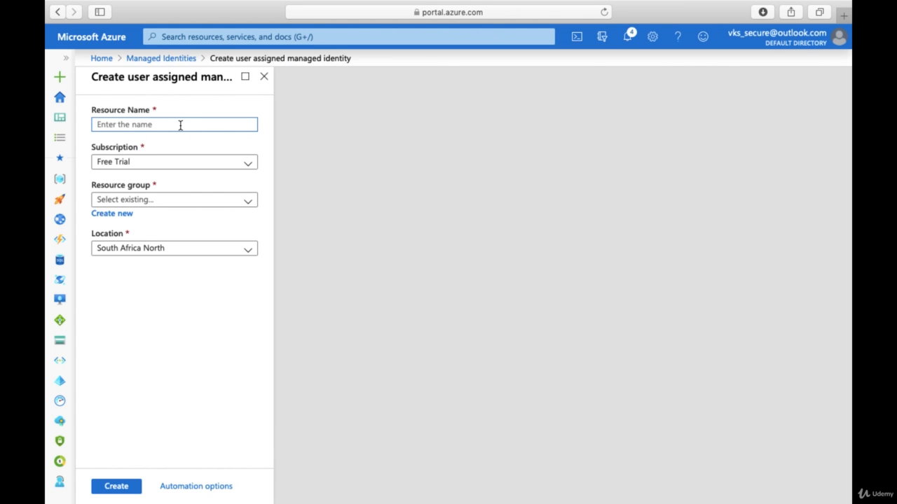
text(sa)
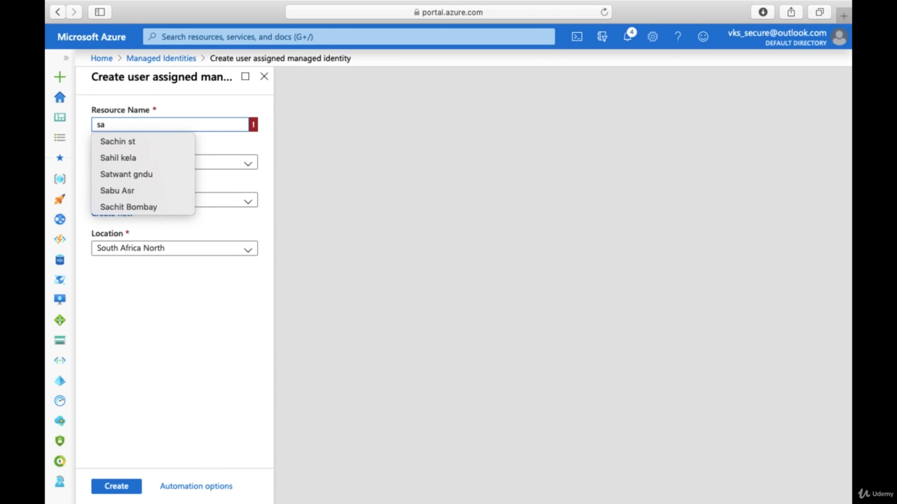
text(vm2identity)
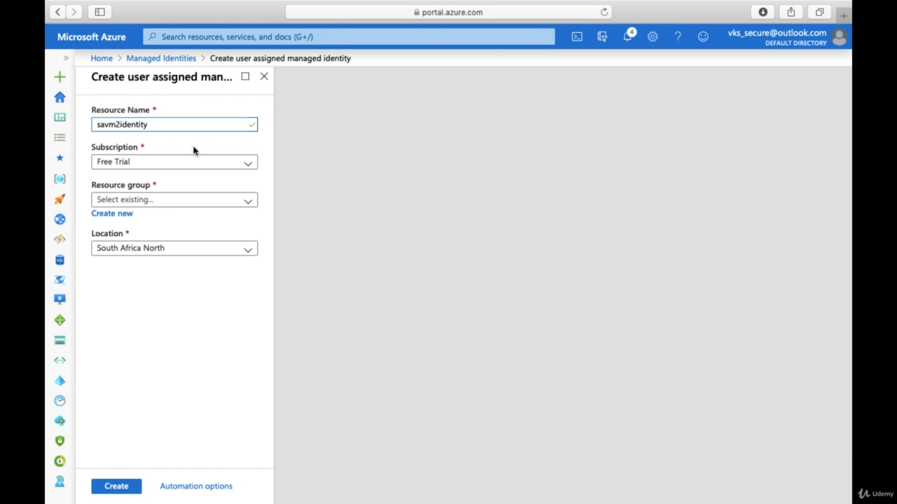
click(175, 198)
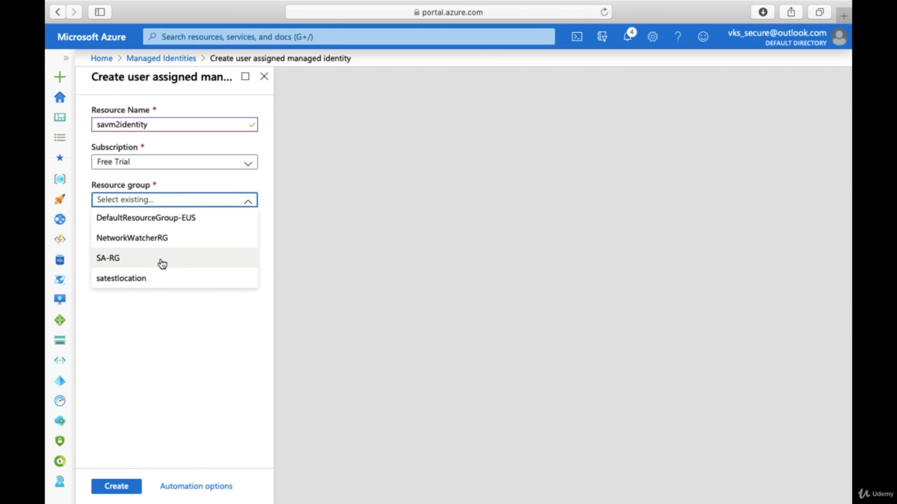
click(161, 261)
click(116, 489)
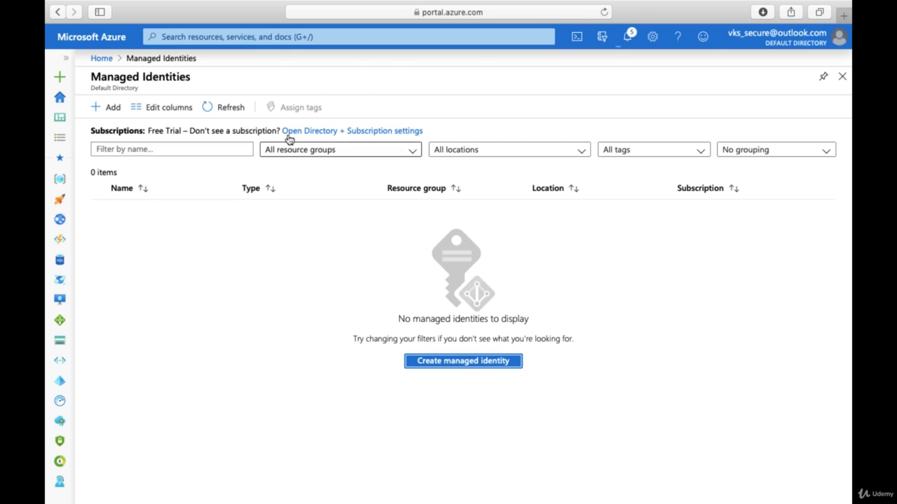
click(630, 35)
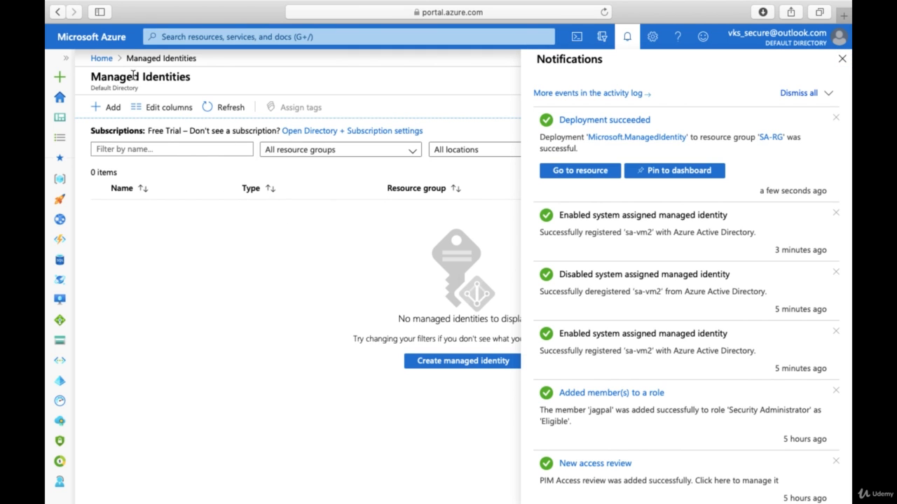
- Open the user assigned identity settings of the virtual machine sa-vm2 from the portal home page
click(102, 62)
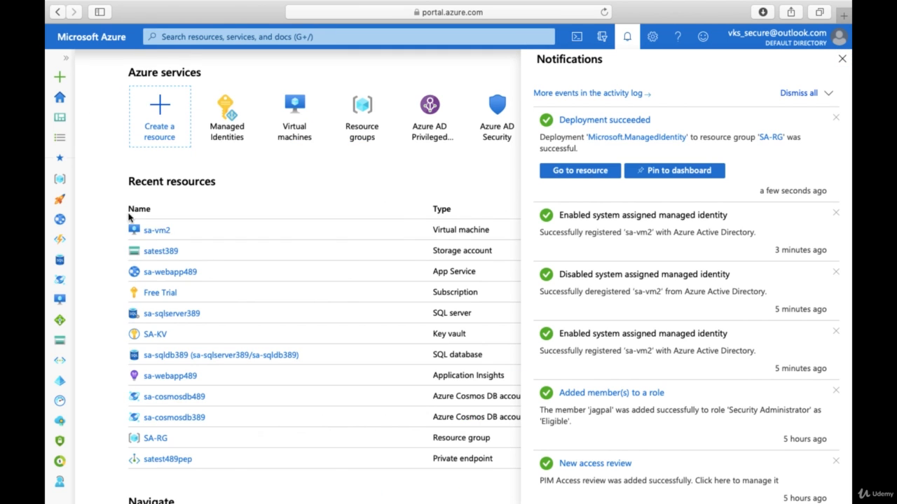
click(161, 232)
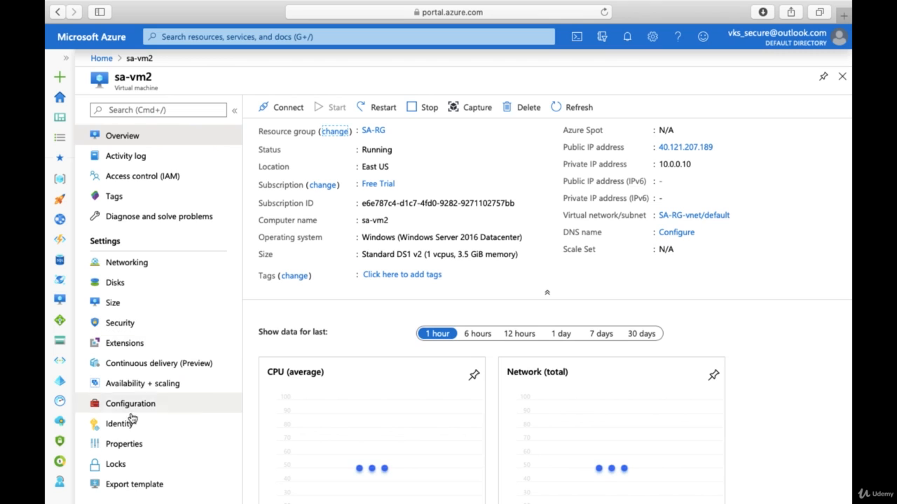
scroll(132, 421, down, 2)
scroll(127, 379, down, 1)
click(120, 346)
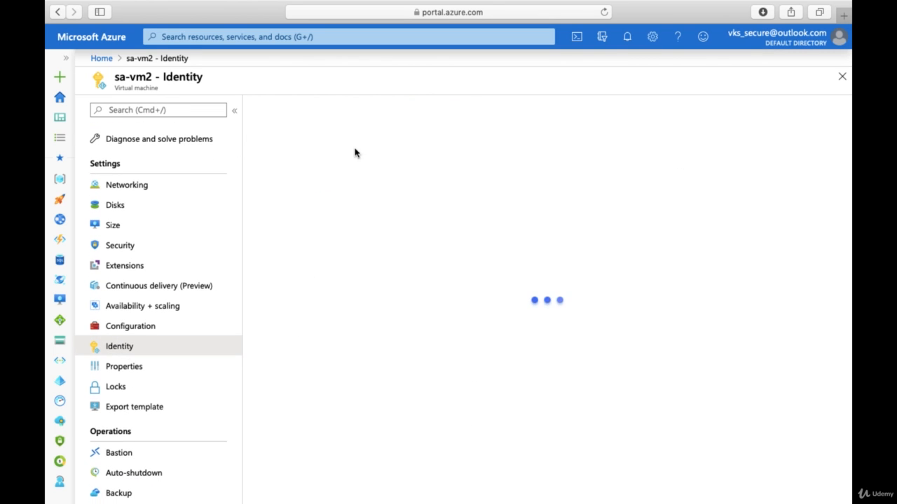
click(365, 112)
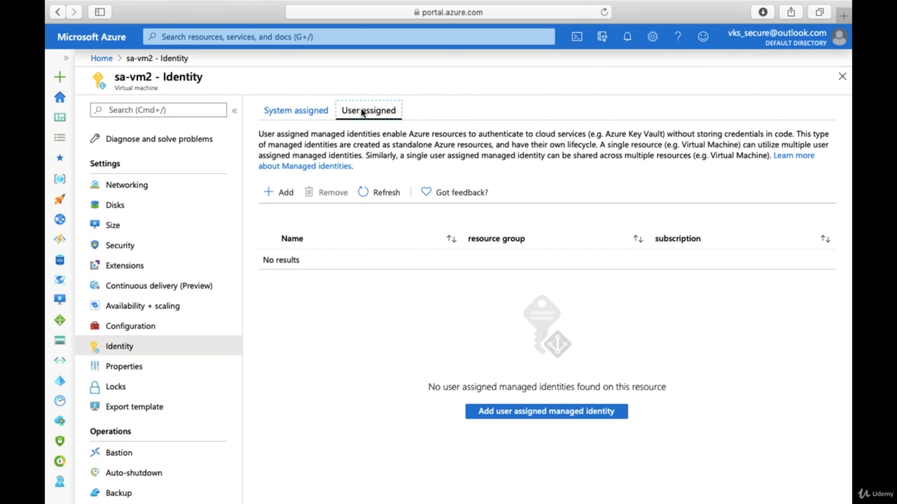
- Add the user assigned managed identity savm2identity to the virtual machine sa-vm2
click(286, 193)
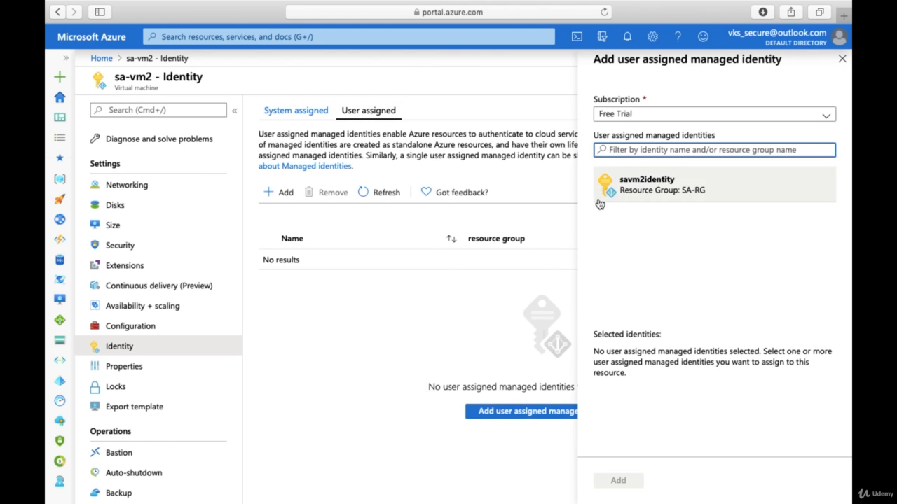
click(649, 190)
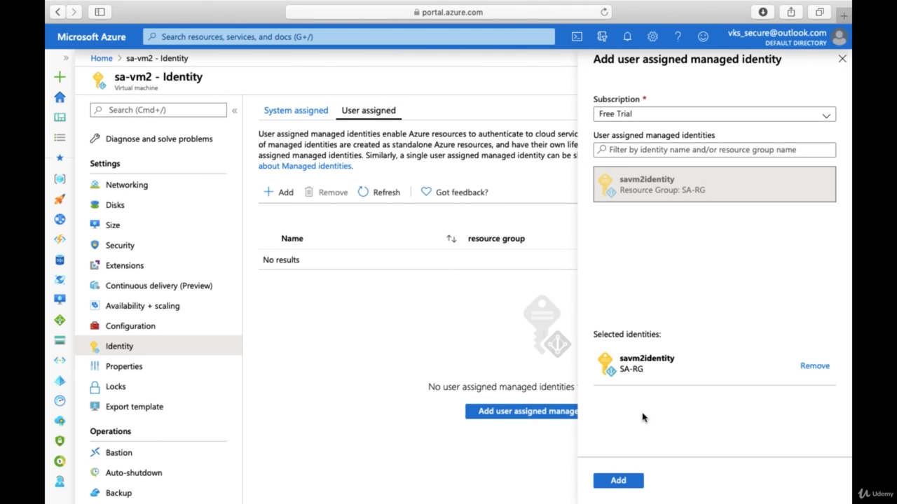
click(619, 481)
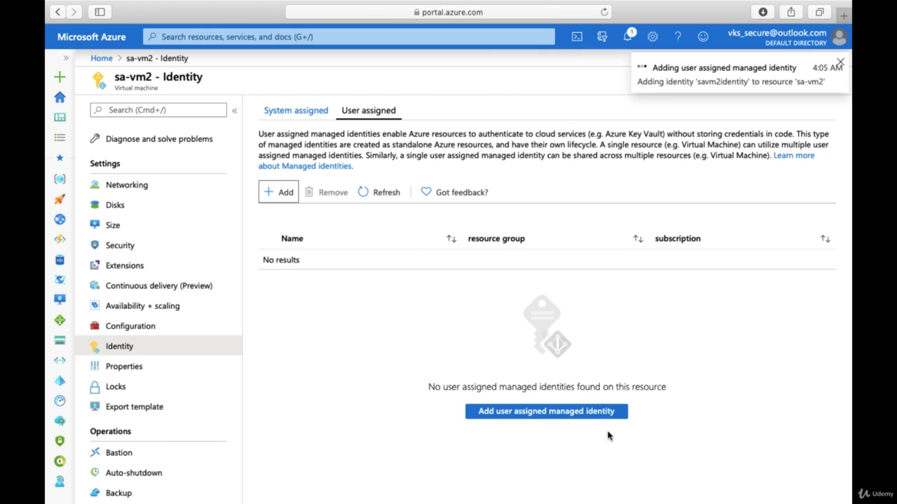